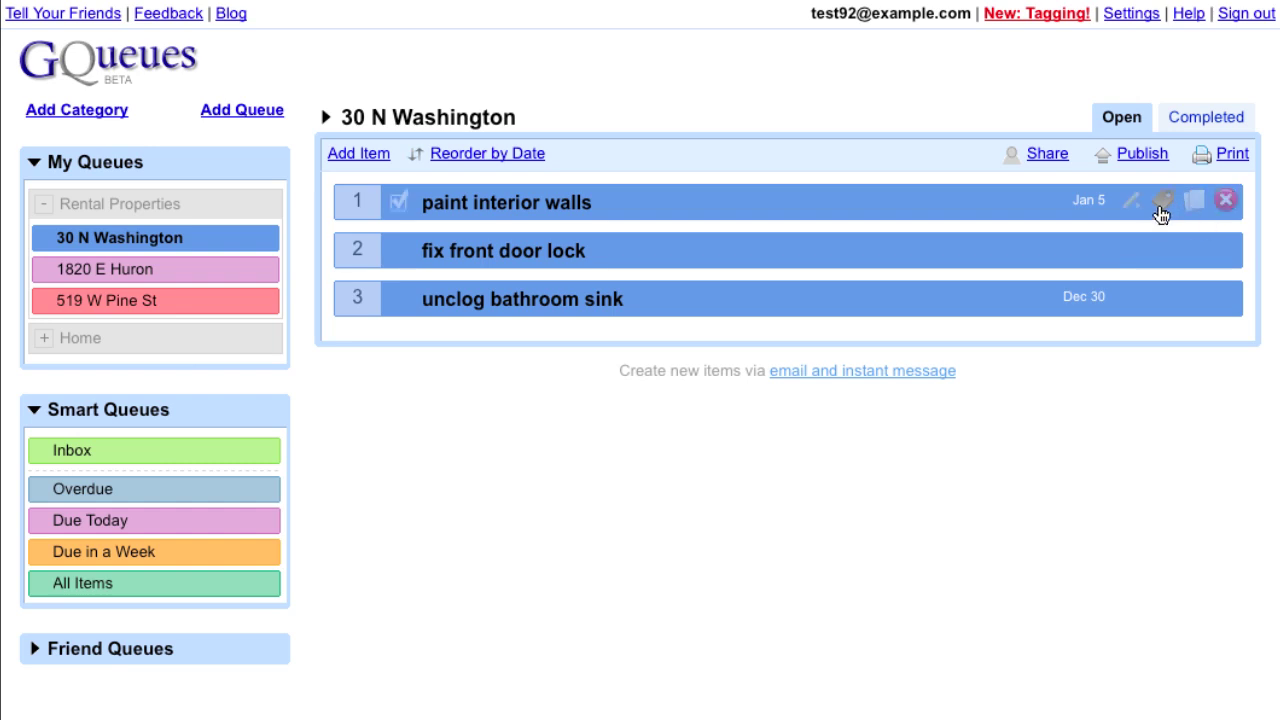
Step: Give 'paint interior walls' a new 'dry wall' tag and the existing 'painting' tag
{"action": "left_click", "coordinate": [1160, 213]}
{"action": "left_click", "coordinate": [1190, 234]}
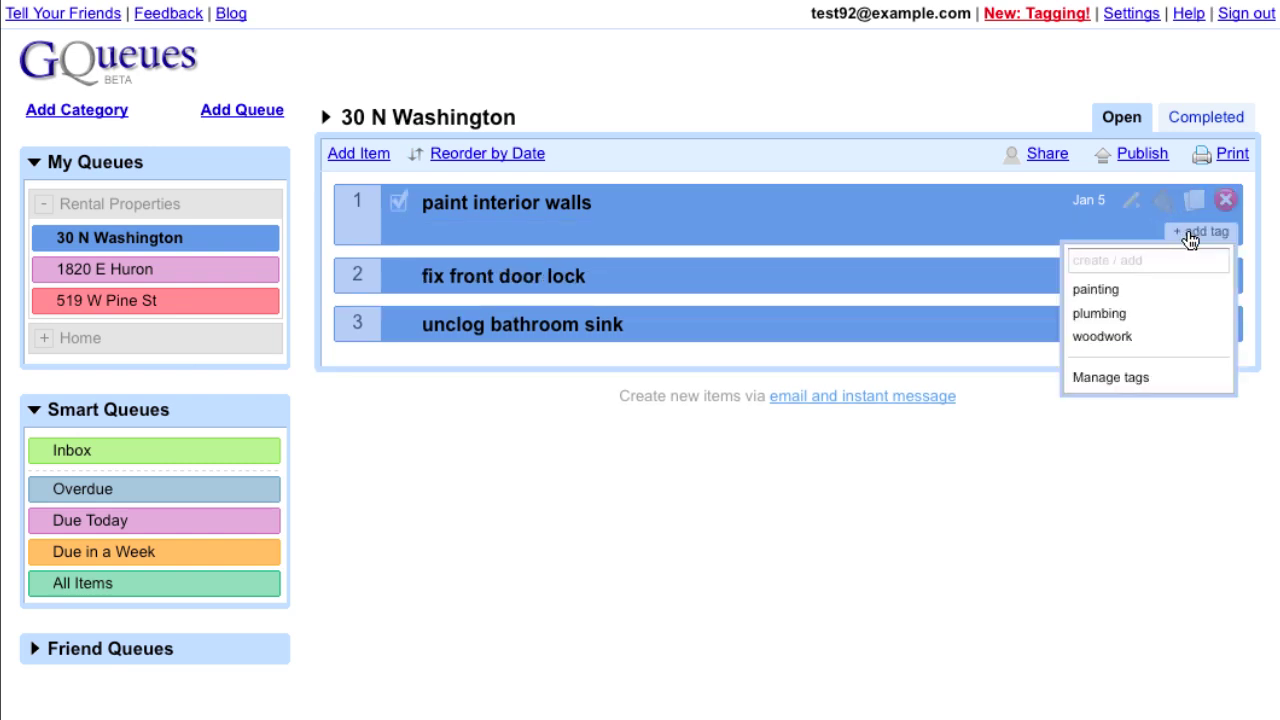
{"action": "type", "text": "dry wall"}
{"action": "key", "text": "Return"}
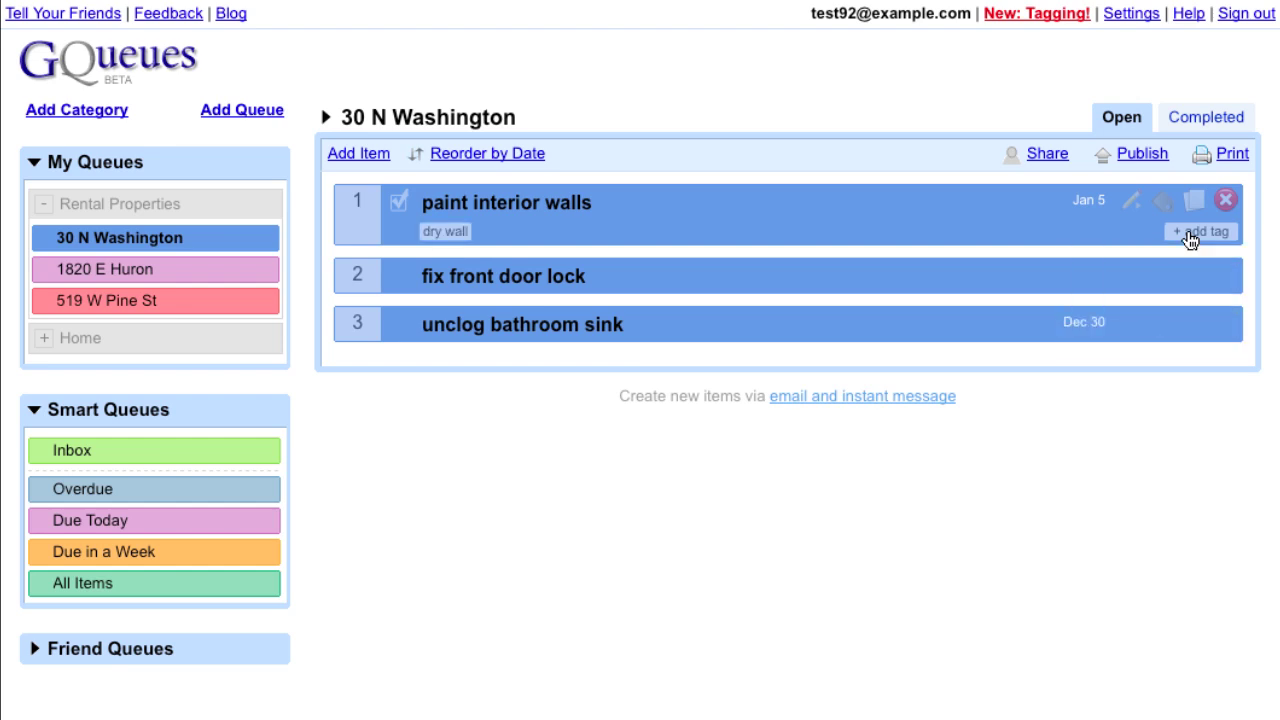
{"action": "left_click", "coordinate": [1195, 236]}
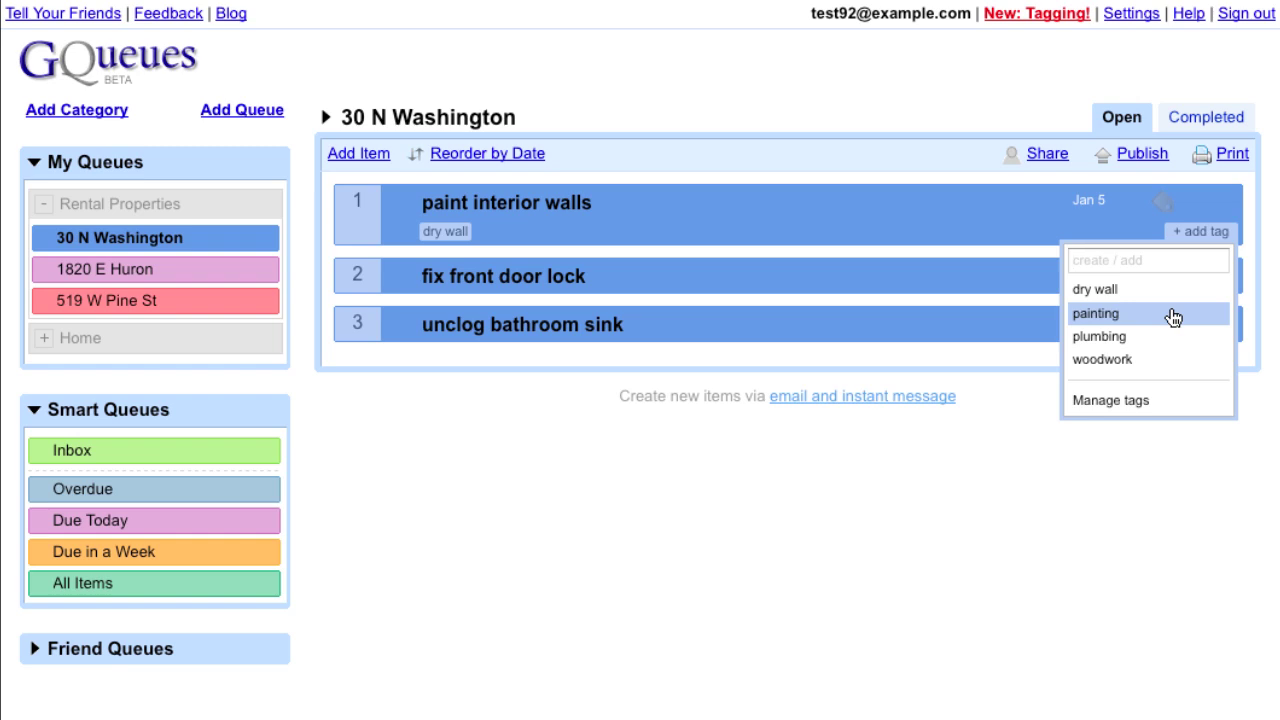
{"action": "left_click", "coordinate": [1173, 317]}
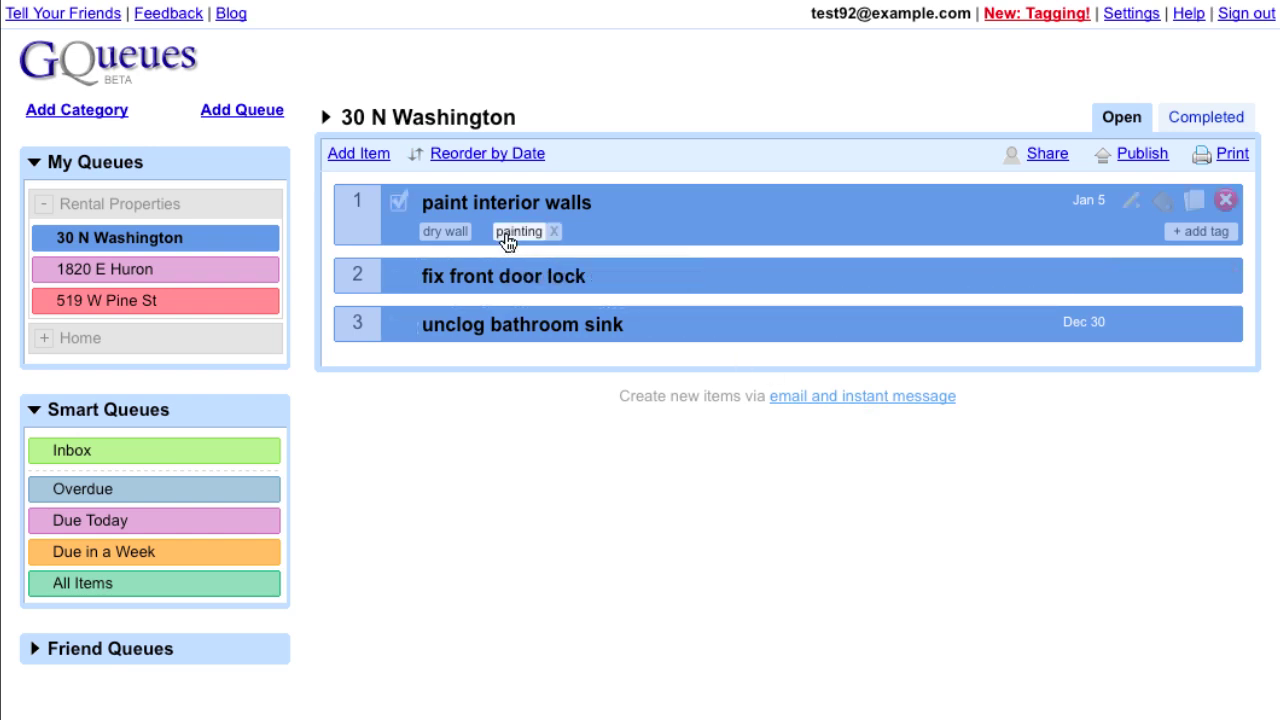
Step: Review all tasks tagged painting, then switch to the 1820 E Huron queue
{"action": "left_click", "coordinate": [514, 232]}
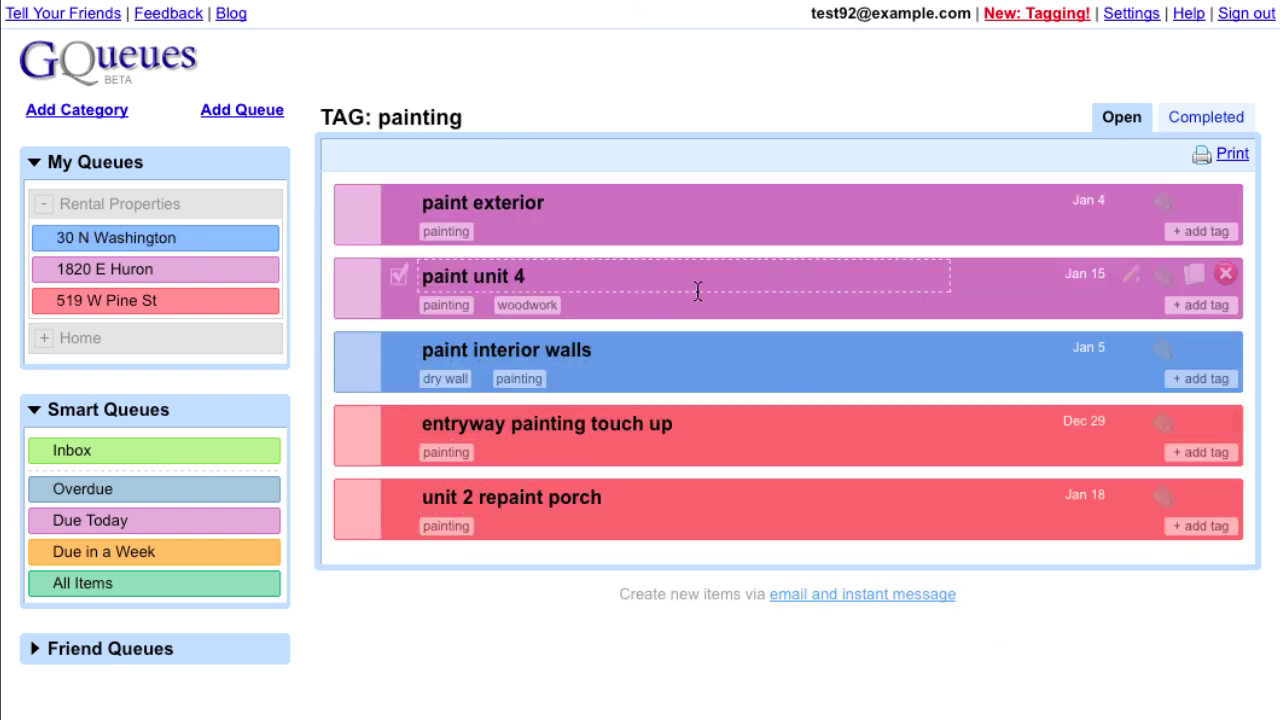
{"action": "mouse_move", "coordinate": [697, 352]}
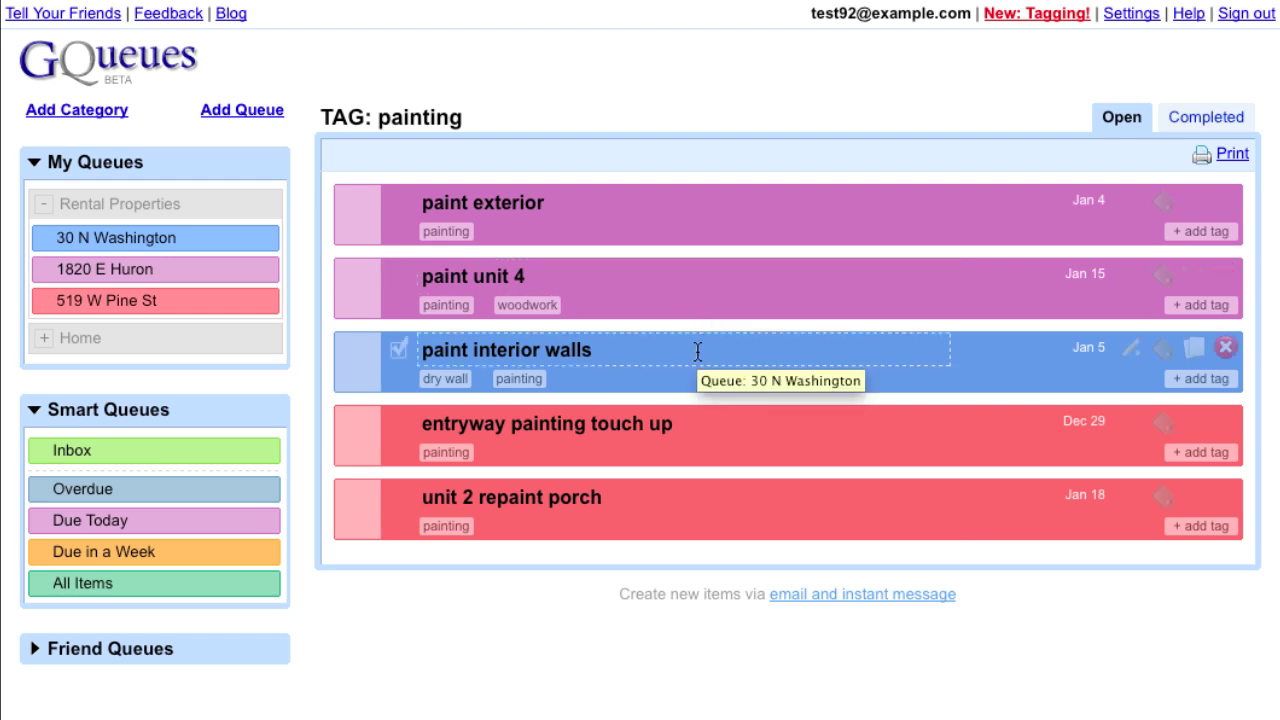
{"action": "left_click", "coordinate": [150, 282]}
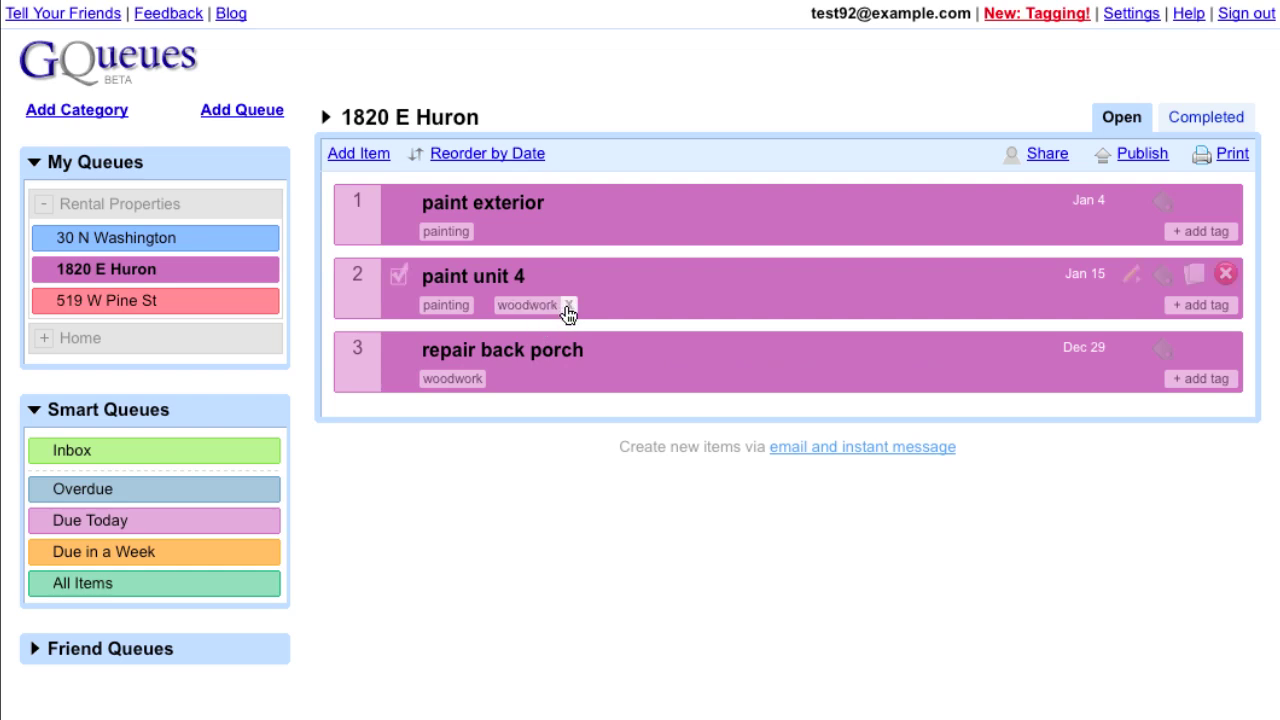
Step: Remove the woodwork tag from 'paint unit 4' and open the tag list on 'paint exterior'
{"action": "left_click", "coordinate": [568, 306]}
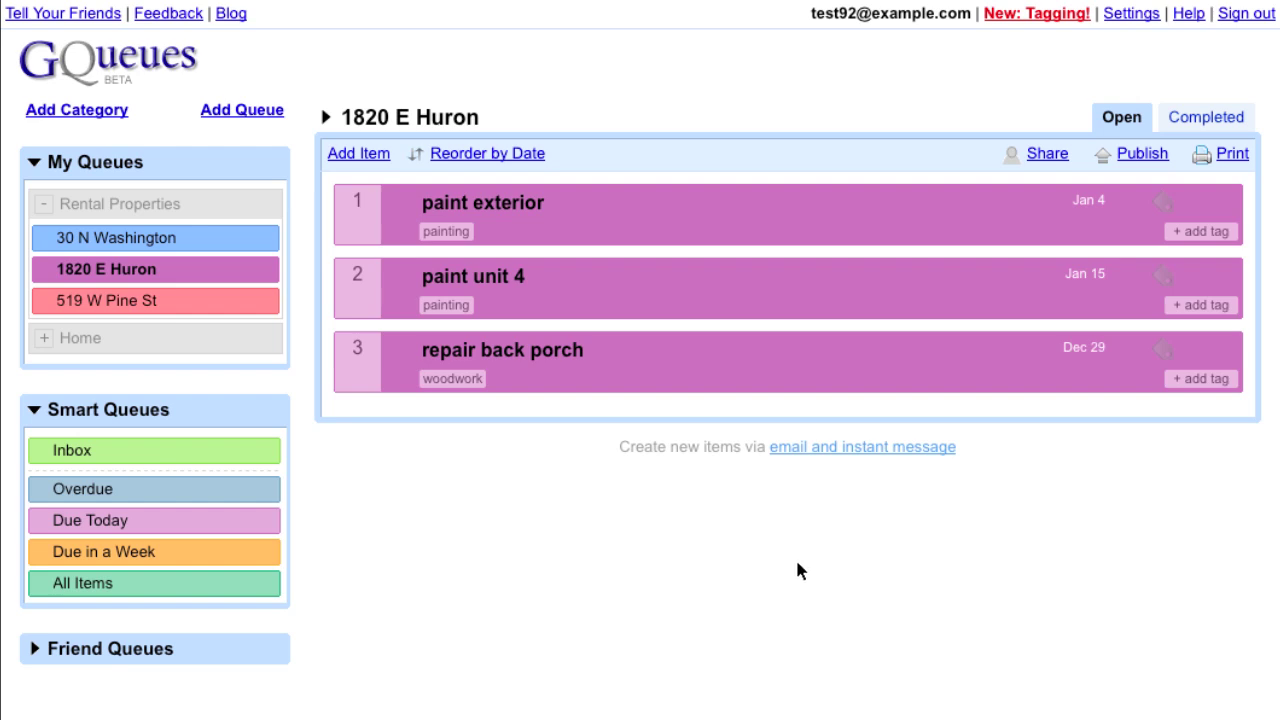
{"action": "left_click", "coordinate": [1191, 236]}
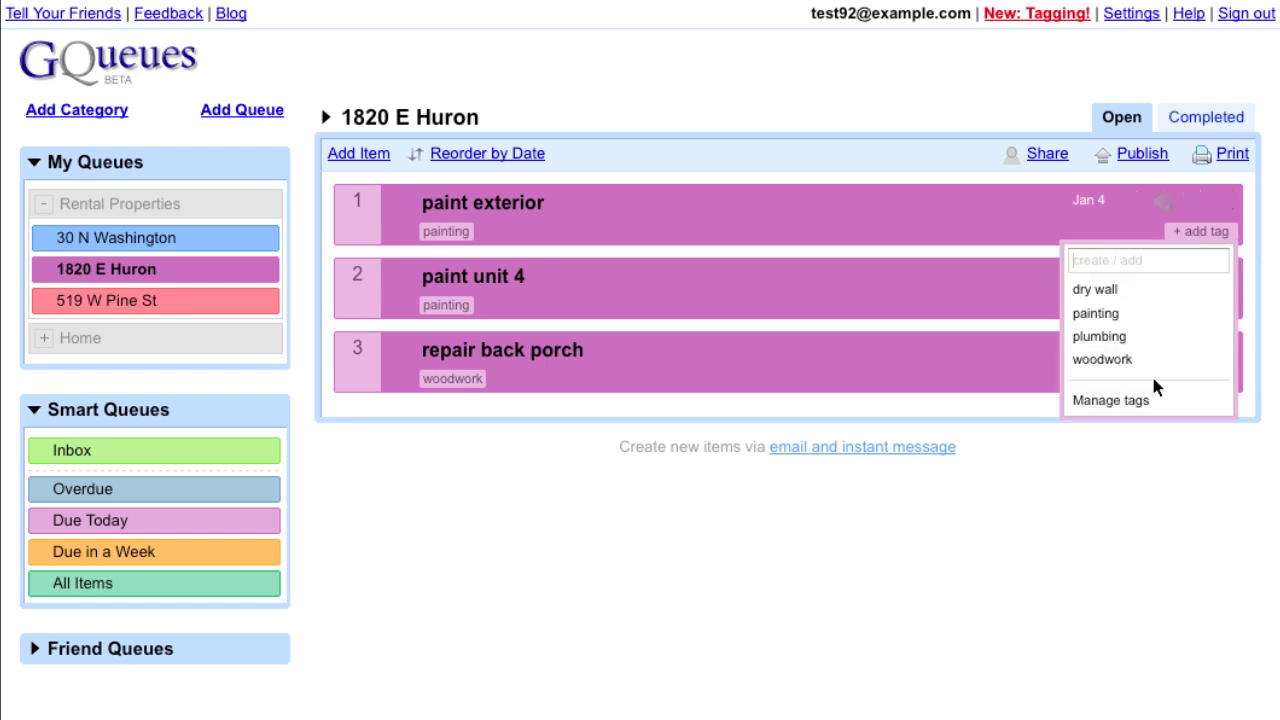
Step: In tag management settings, rename the 'woodwork' tag to 'carpentry'
{"action": "left_click", "coordinate": [1133, 402]}
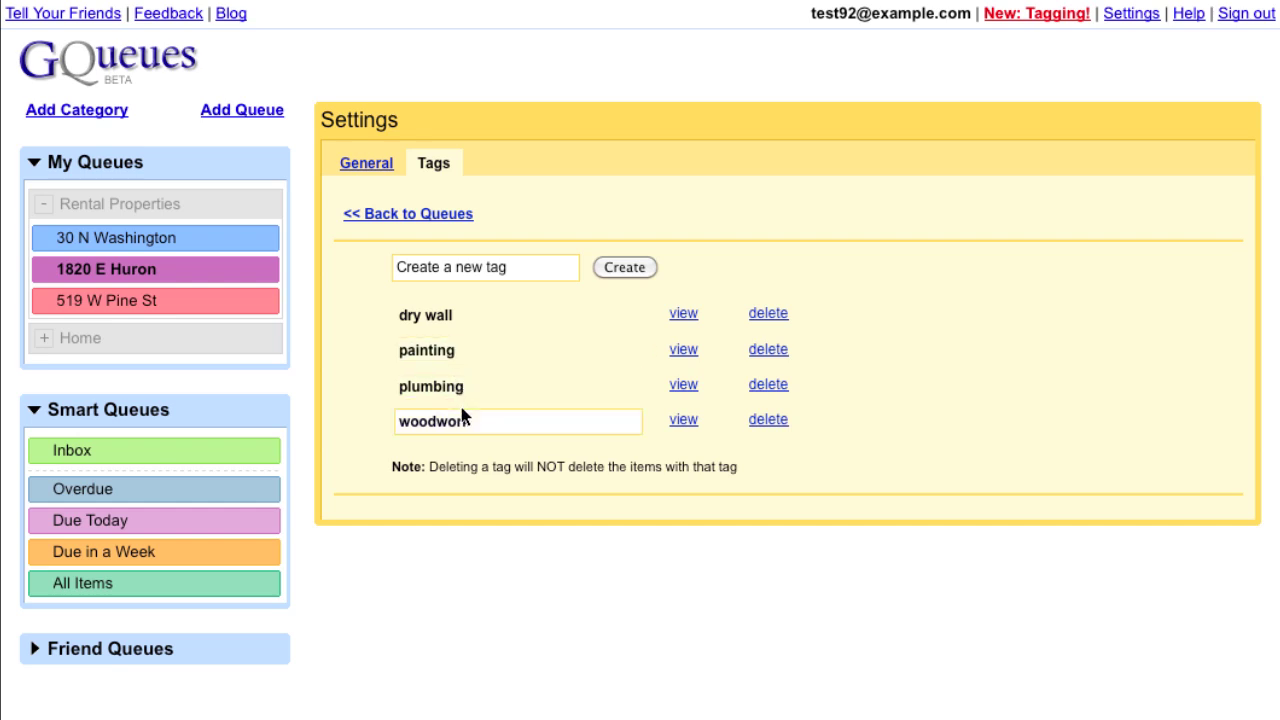
{"action": "left_click_drag", "start_coordinate": [486, 421], "coordinate": [400, 421]}
{"action": "key", "text": "BackSpace"}
{"action": "type", "text": "carpentry"}
{"action": "left_click", "coordinate": [552, 580]}
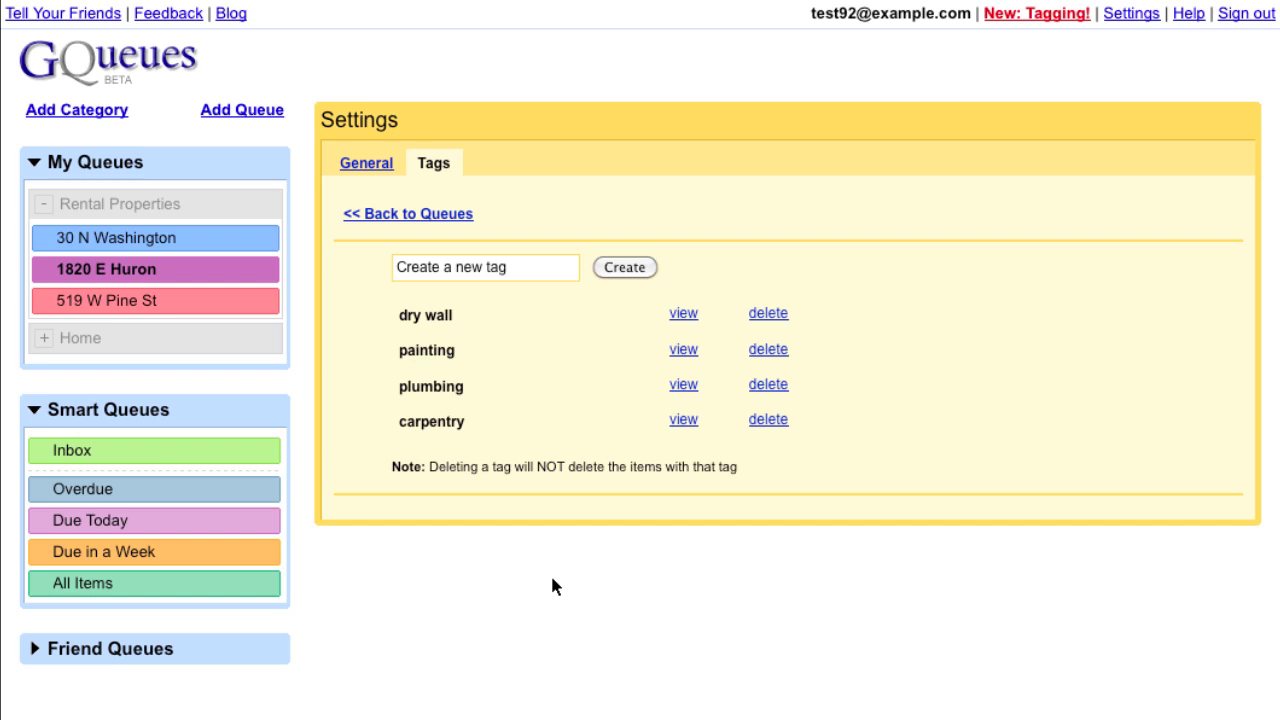
{"action": "left_click", "coordinate": [402, 214]}
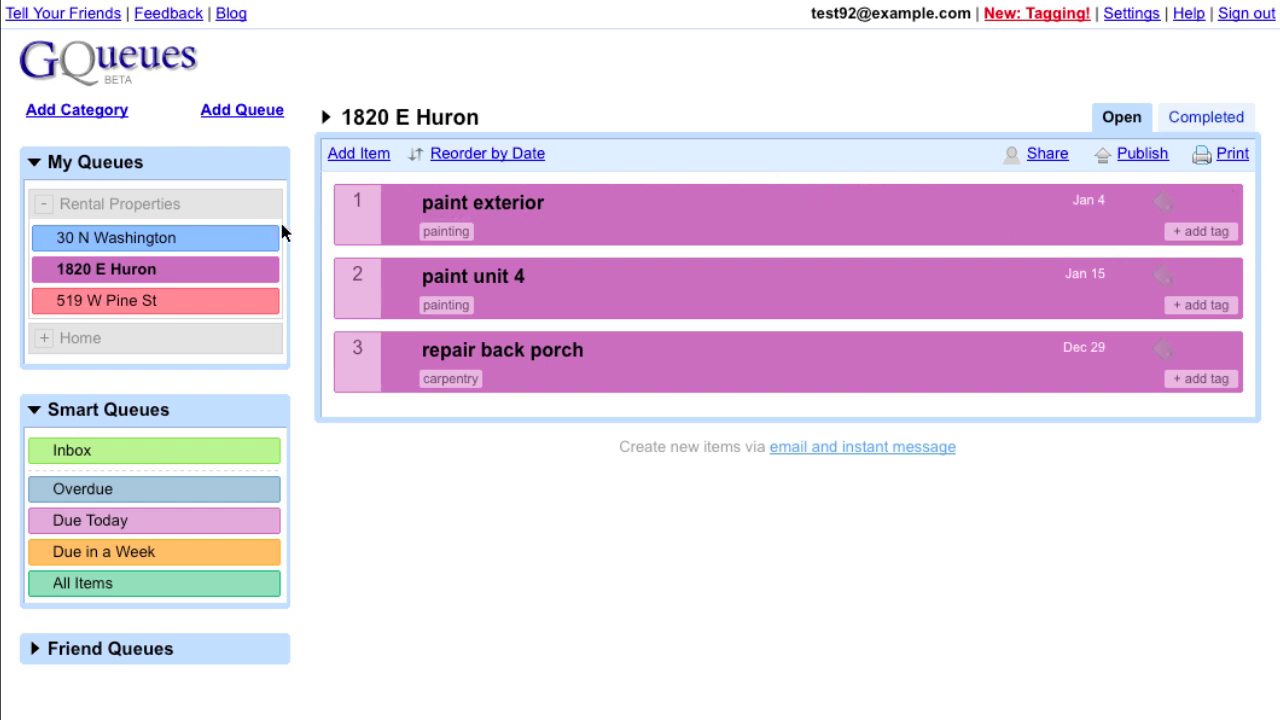
{"action": "left_click", "coordinate": [206, 300]}
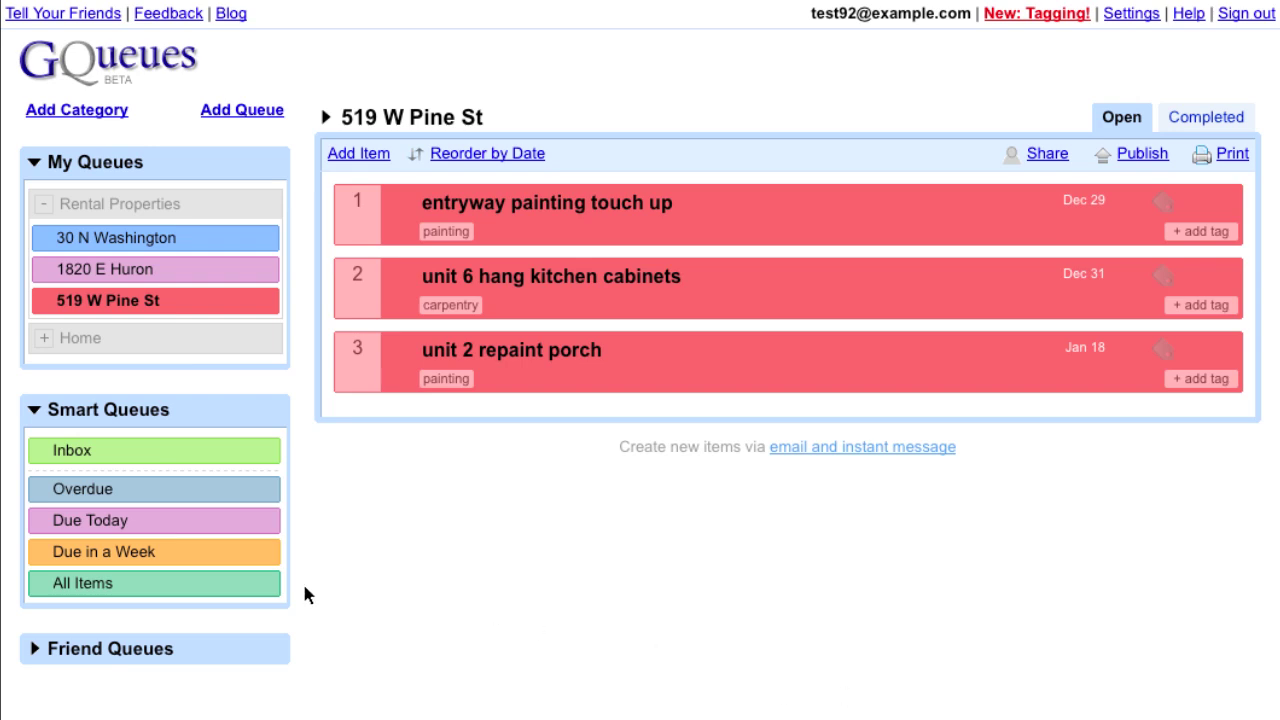
{"action": "mouse_move", "coordinate": [200, 449]}
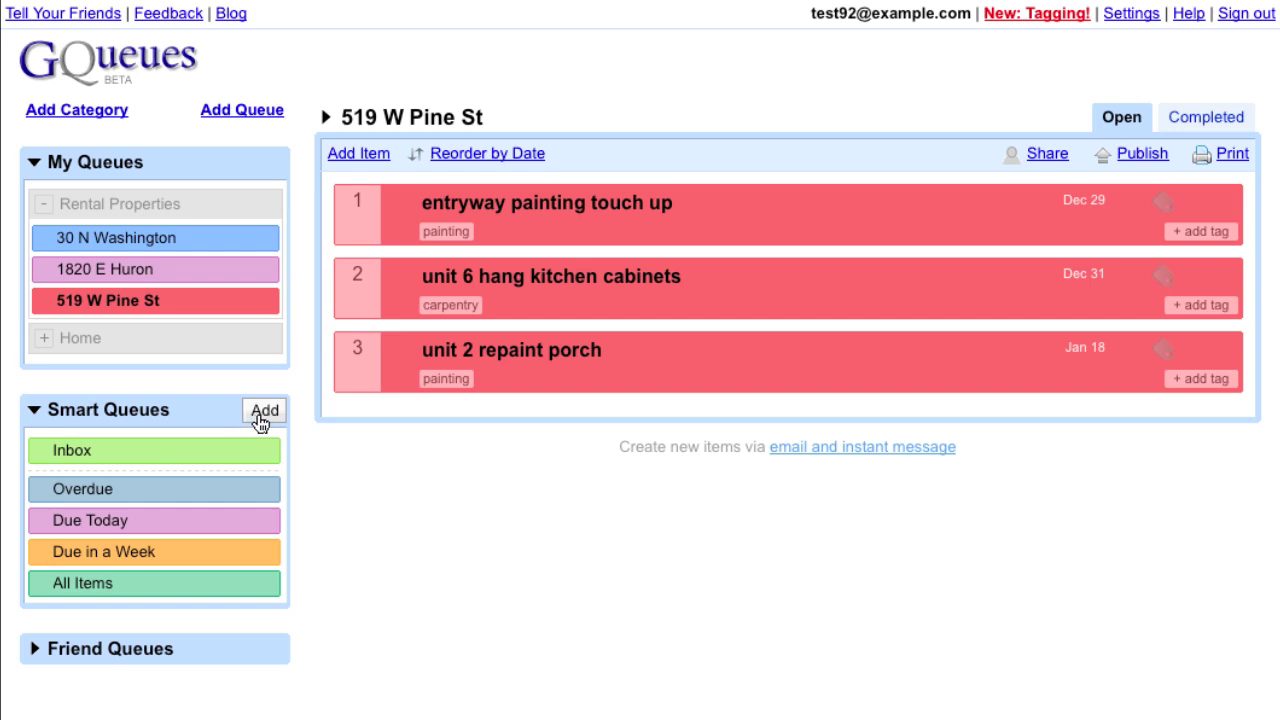
Step: Create and save a 'Handyman Hank' smart queue limited to items tagged painting or carpentry
{"action": "left_click", "coordinate": [263, 411]}
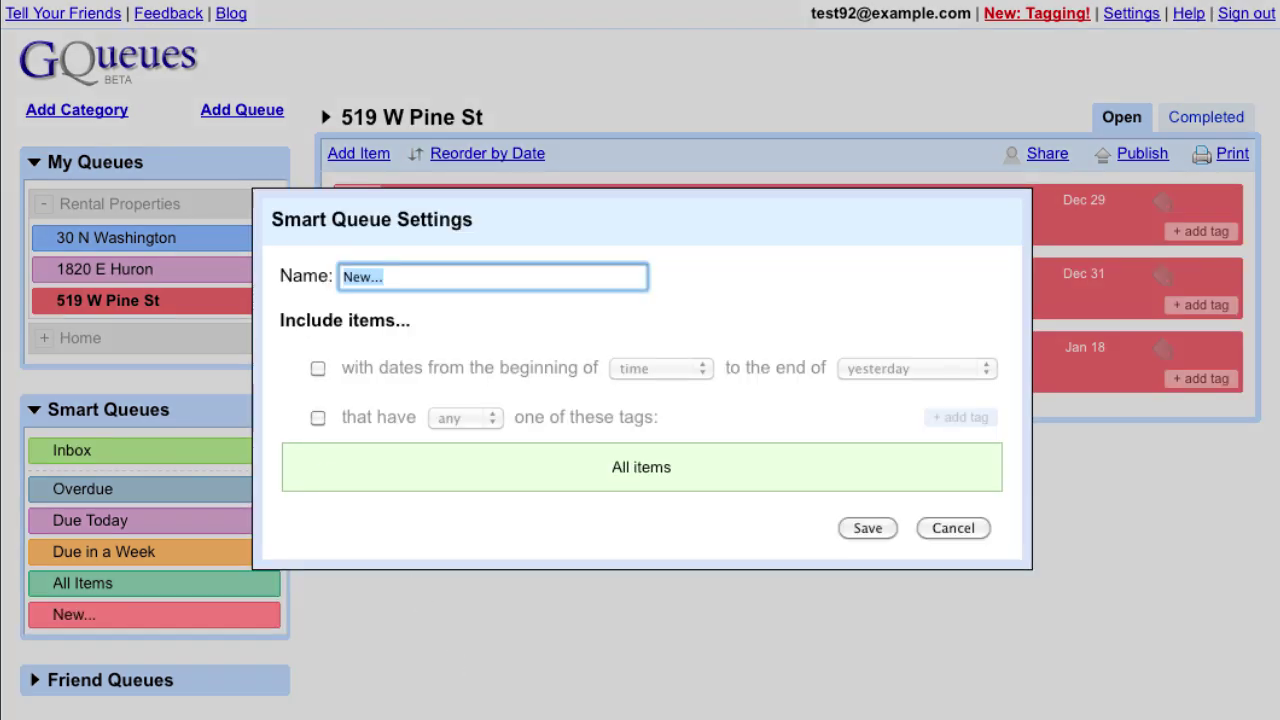
{"action": "type", "text": "Handyman"}
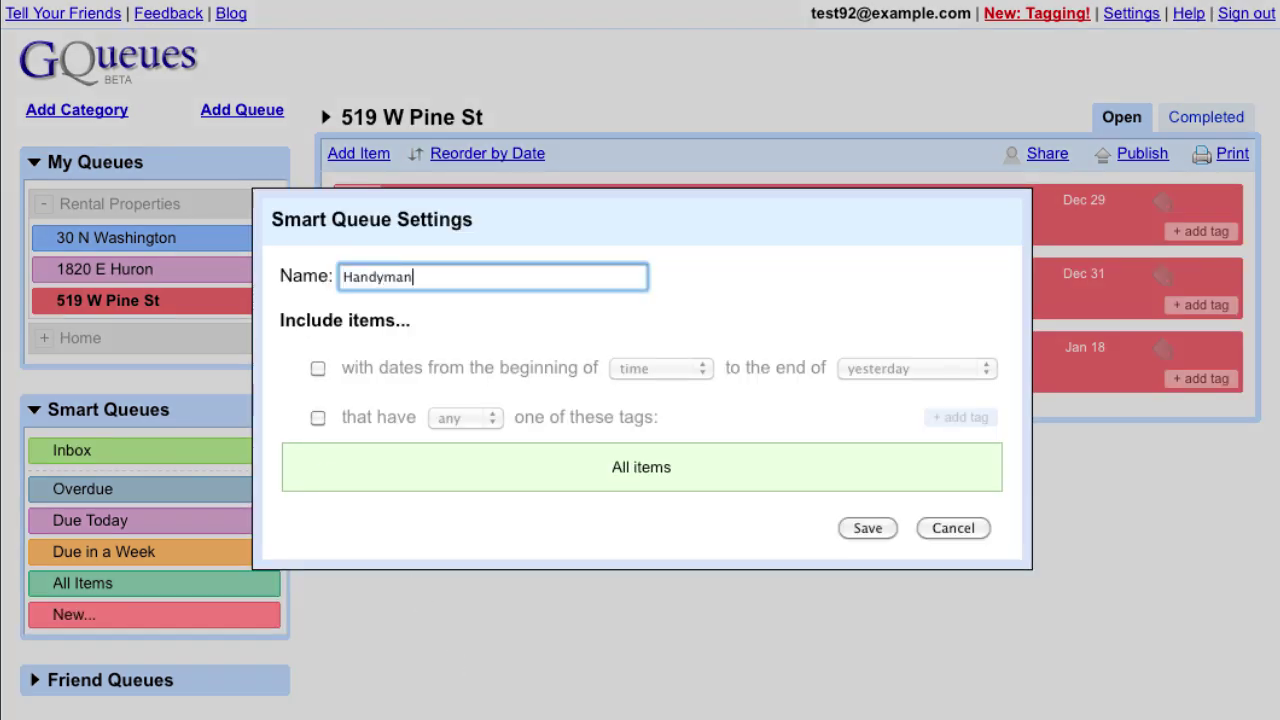
{"action": "type", "text": " Hank"}
{"action": "left_click", "coordinate": [318, 419]}
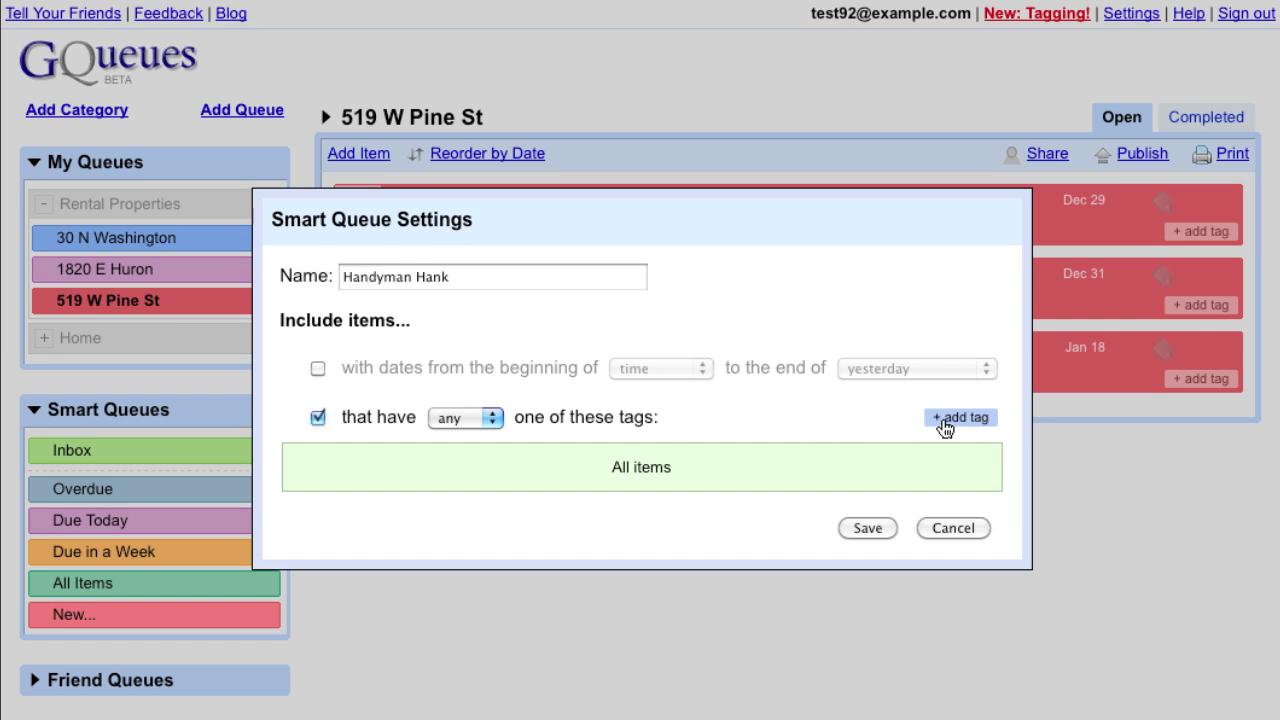
{"action": "left_click", "coordinate": [946, 423]}
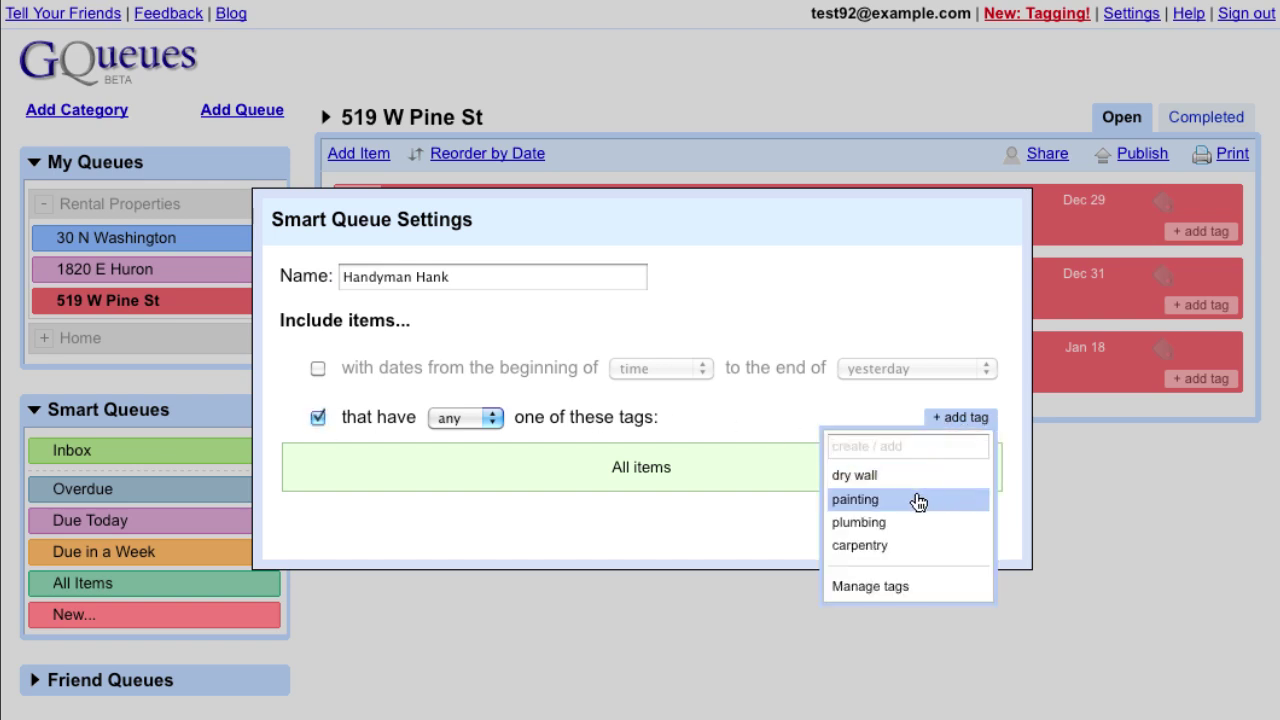
{"action": "left_click", "coordinate": [914, 501]}
{"action": "left_click", "coordinate": [953, 424]}
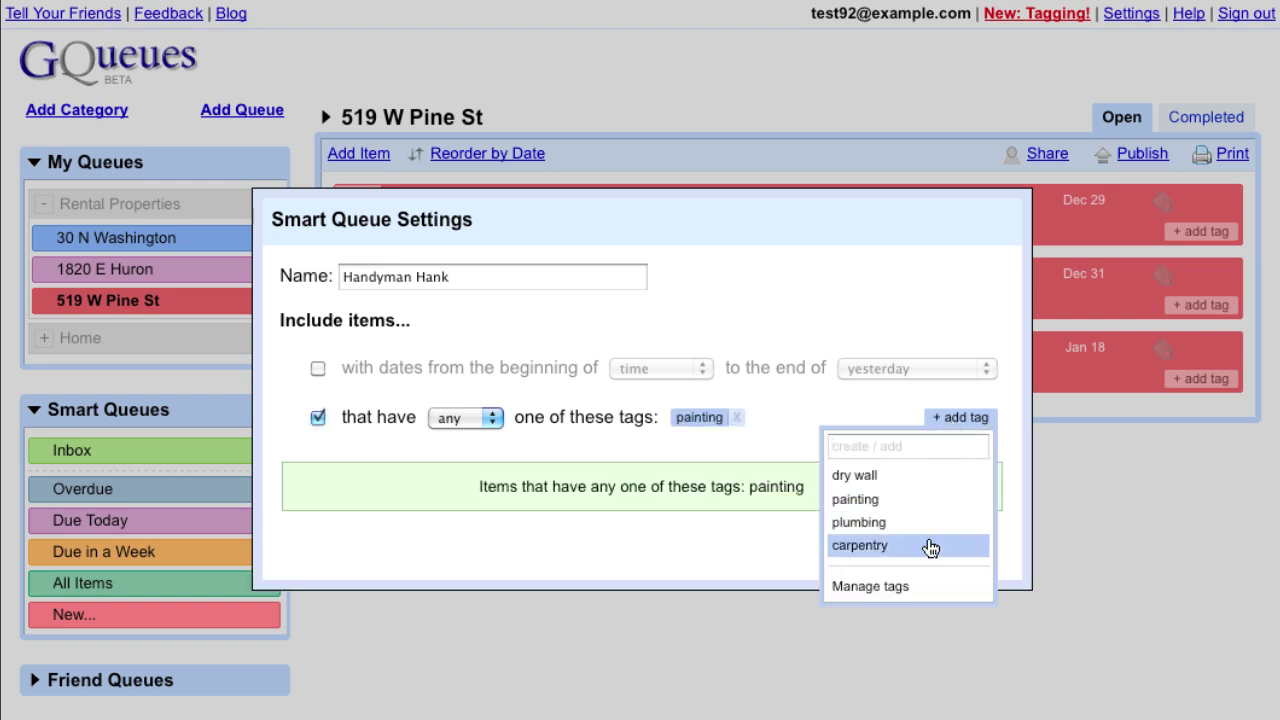
{"action": "left_click", "coordinate": [928, 543]}
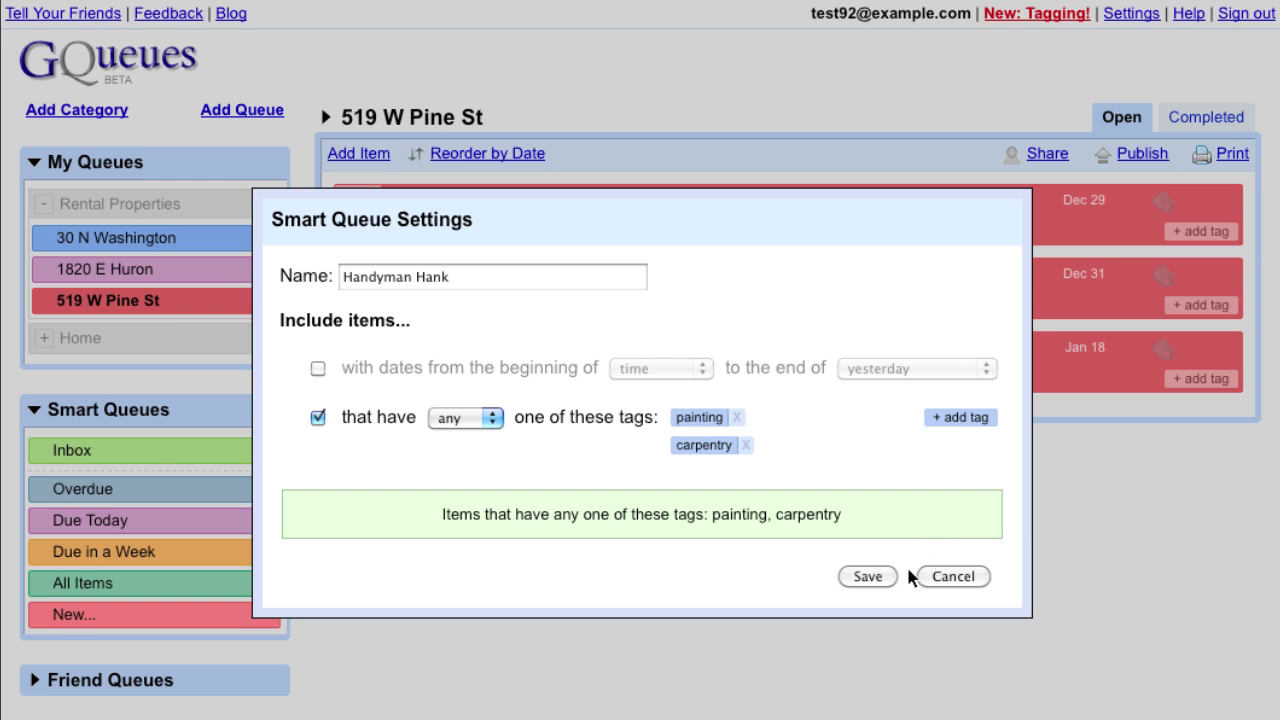
{"action": "left_click", "coordinate": [877, 580]}
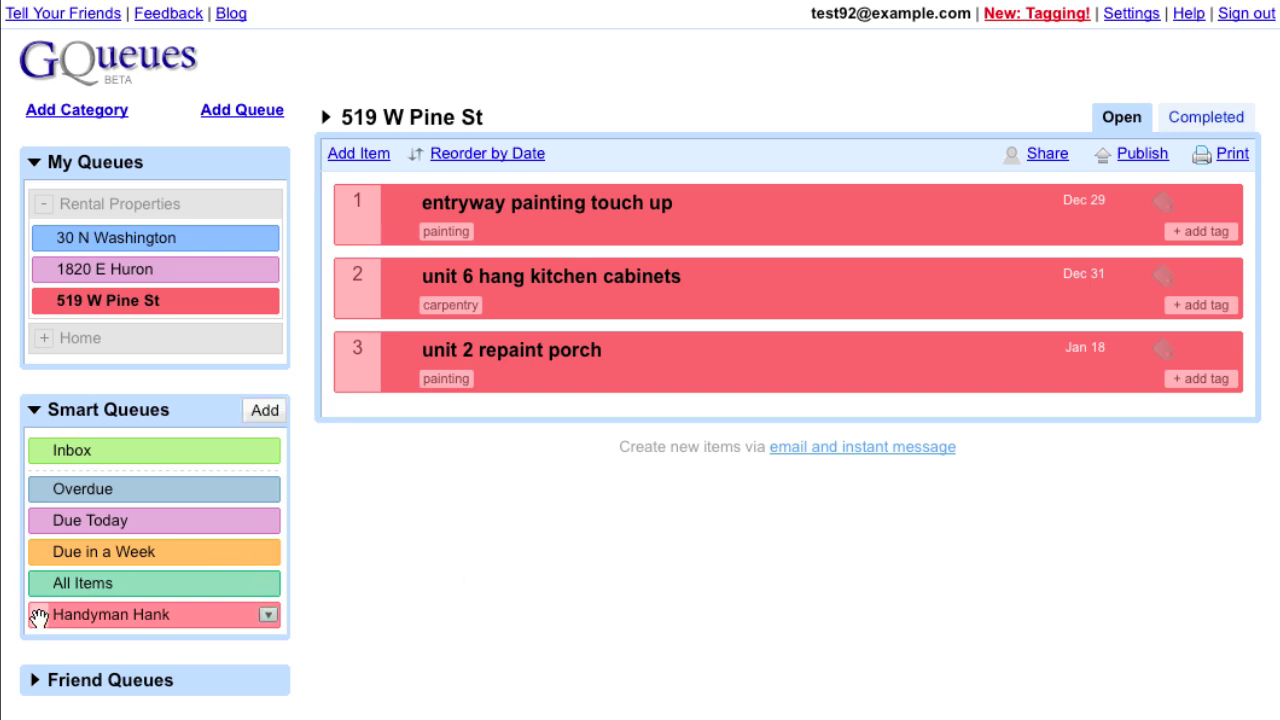
Step: Move Handyman Hank to just below Inbox and open it to review its seven tasks
{"action": "left_click_drag", "start_coordinate": [38, 612], "coordinate": [42, 491]}
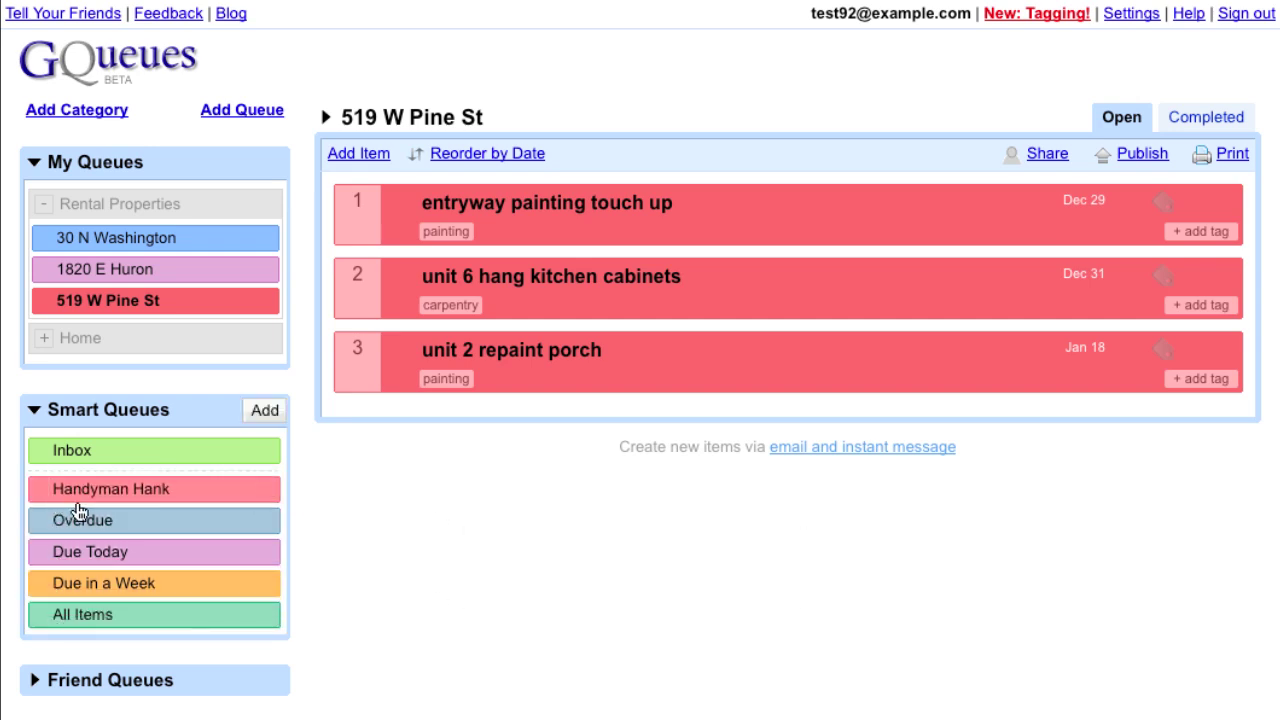
{"action": "left_click", "coordinate": [93, 493]}
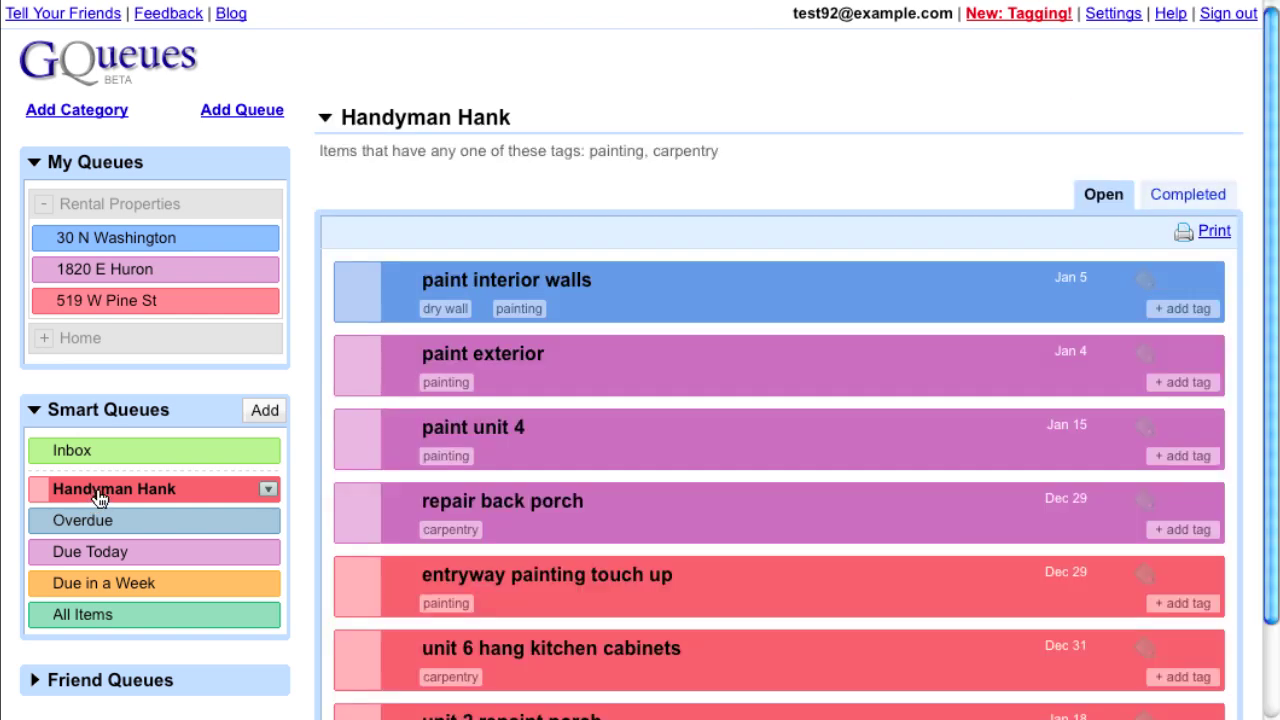
{"action": "scroll", "coordinate": [563, 580], "scroll_direction": "down", "scroll_amount": 1}
{"action": "mouse_move", "coordinate": [565, 580]}
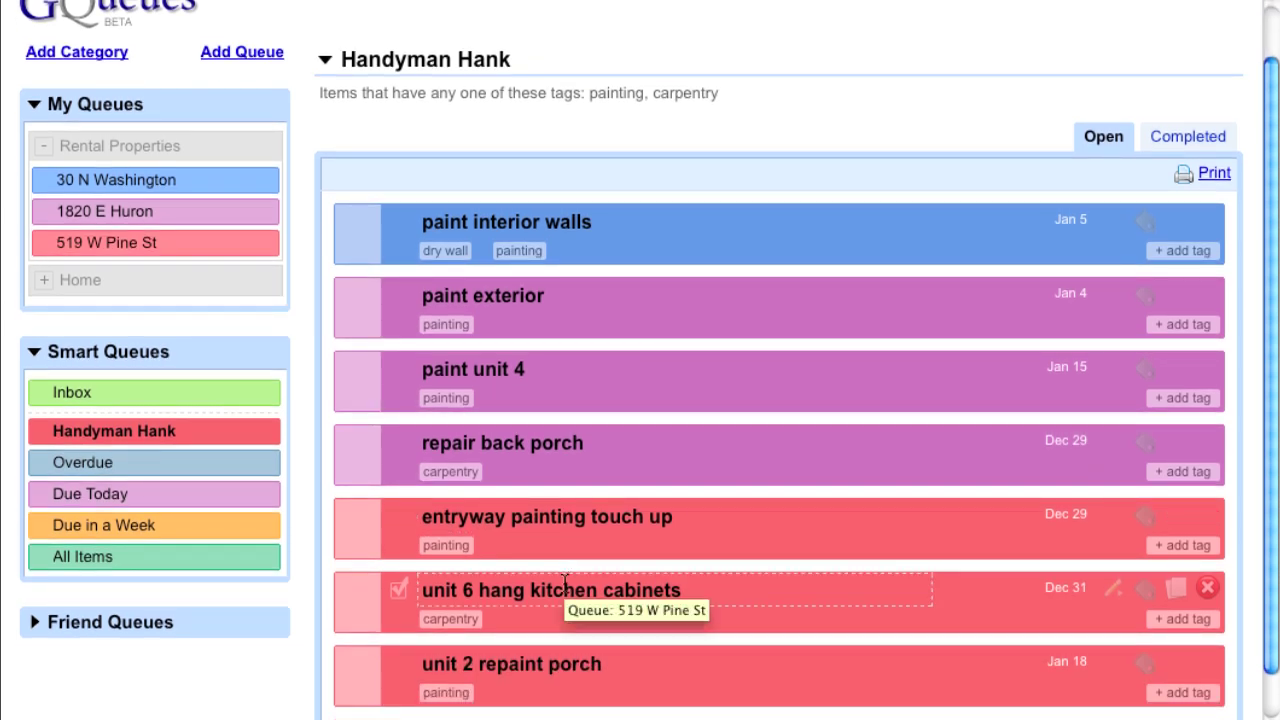
{"action": "scroll", "coordinate": [565, 580], "scroll_direction": "up", "scroll_amount": 1}
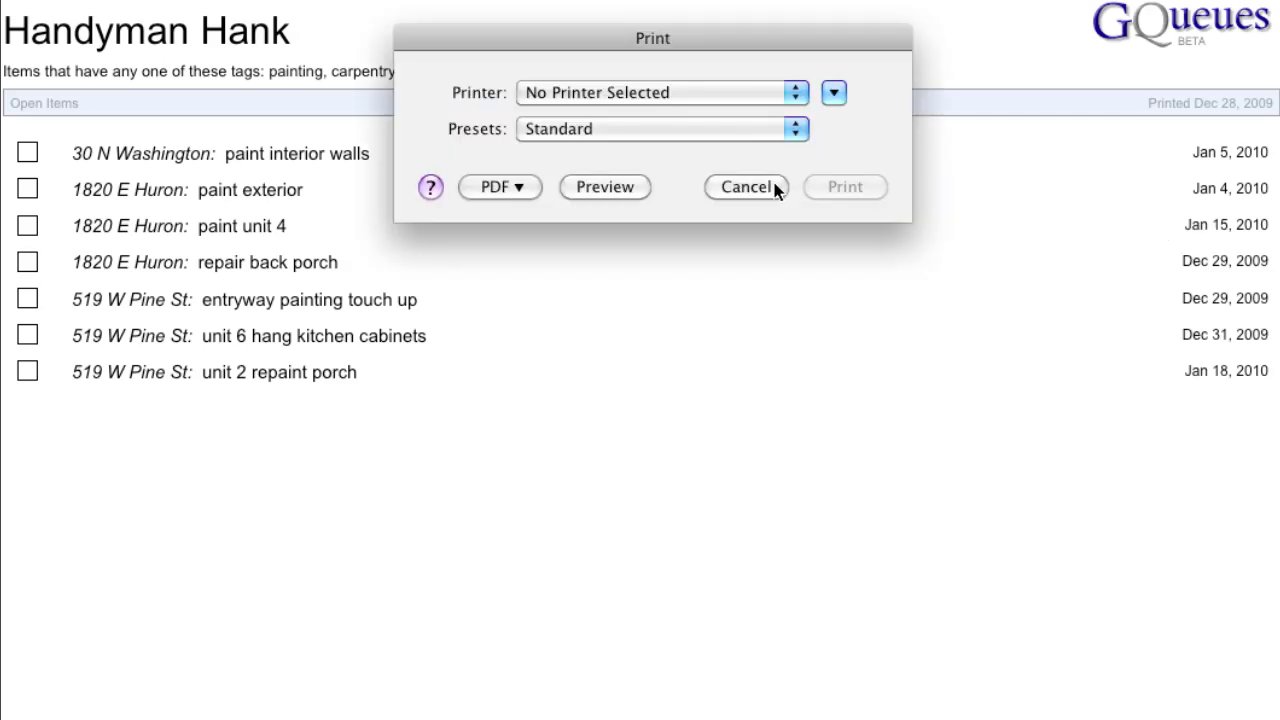
{"action": "left_click", "coordinate": [746, 187]}
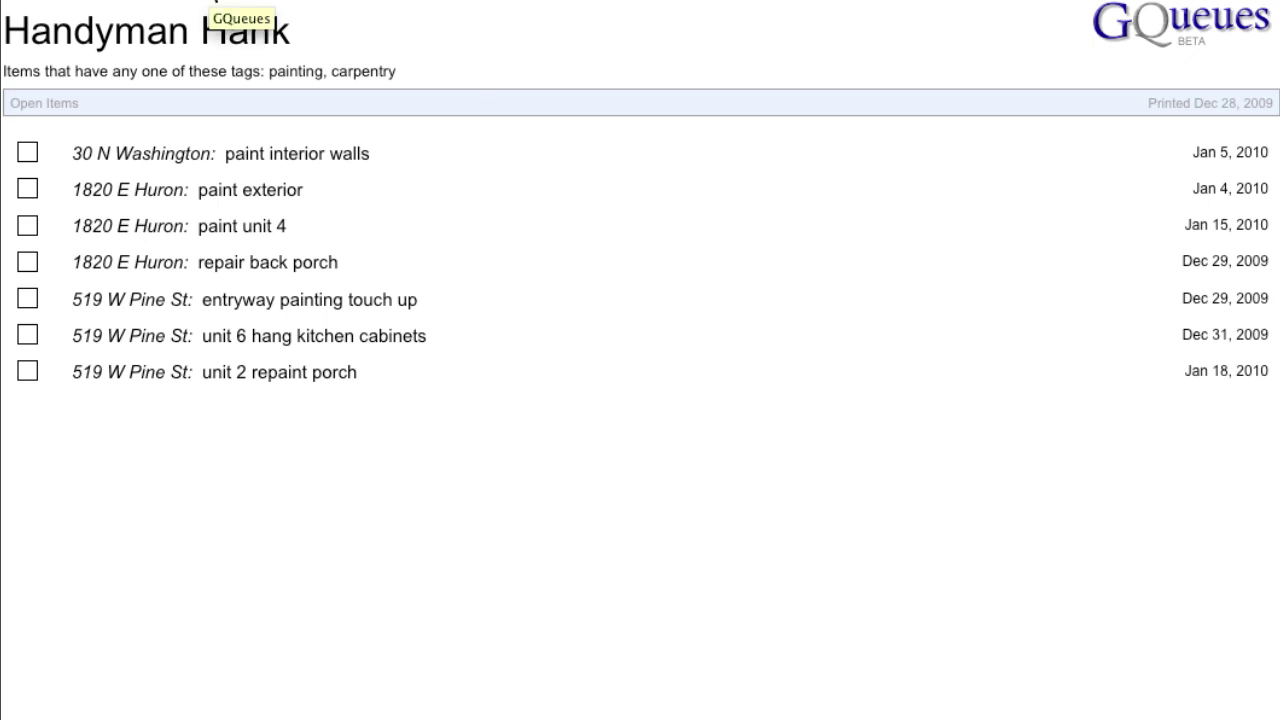
{"action": "left_click", "coordinate": [213, 2]}
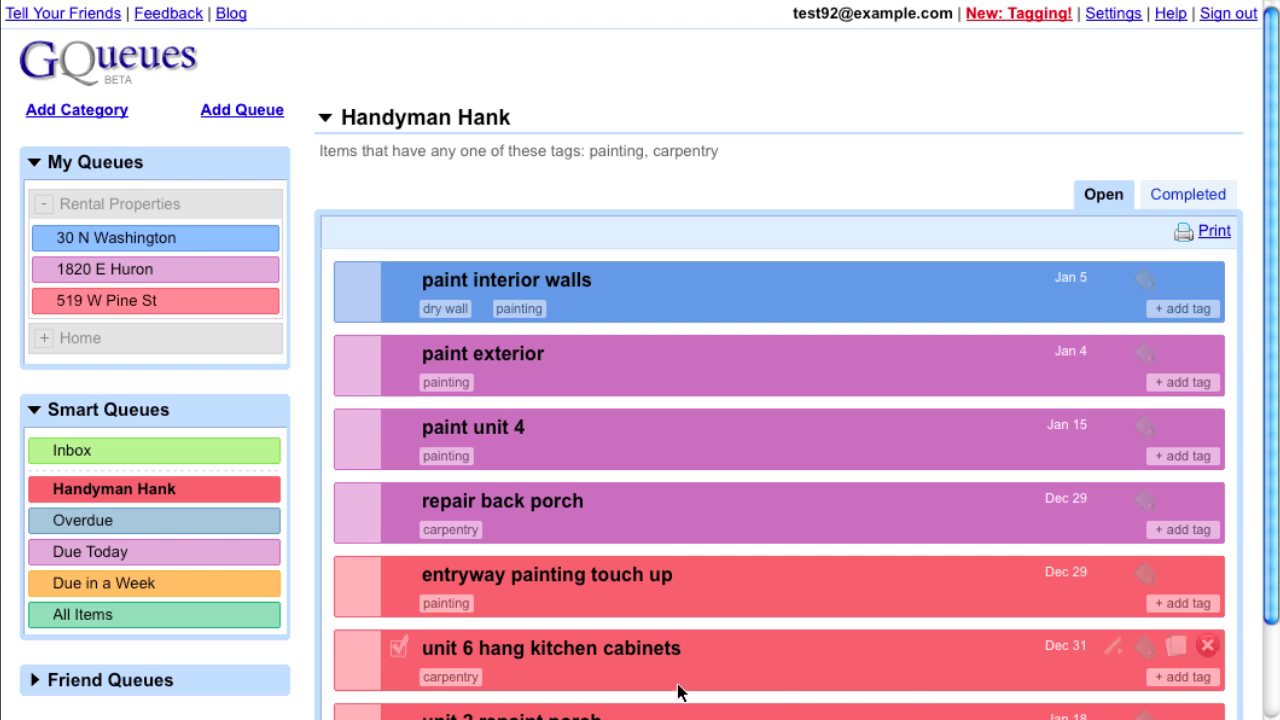
Step: Edit Handyman Hank to include only items dated from today through 1 week from now
{"action": "left_click", "coordinate": [268, 489]}
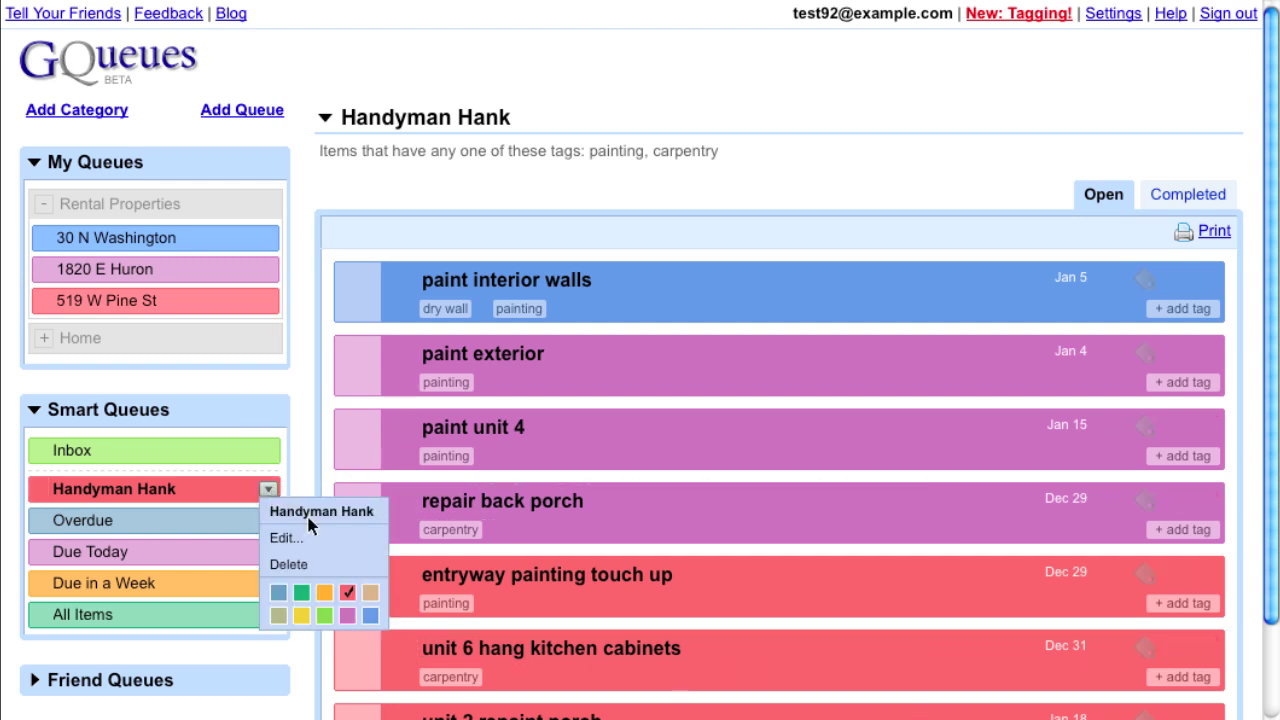
{"action": "left_click", "coordinate": [320, 541]}
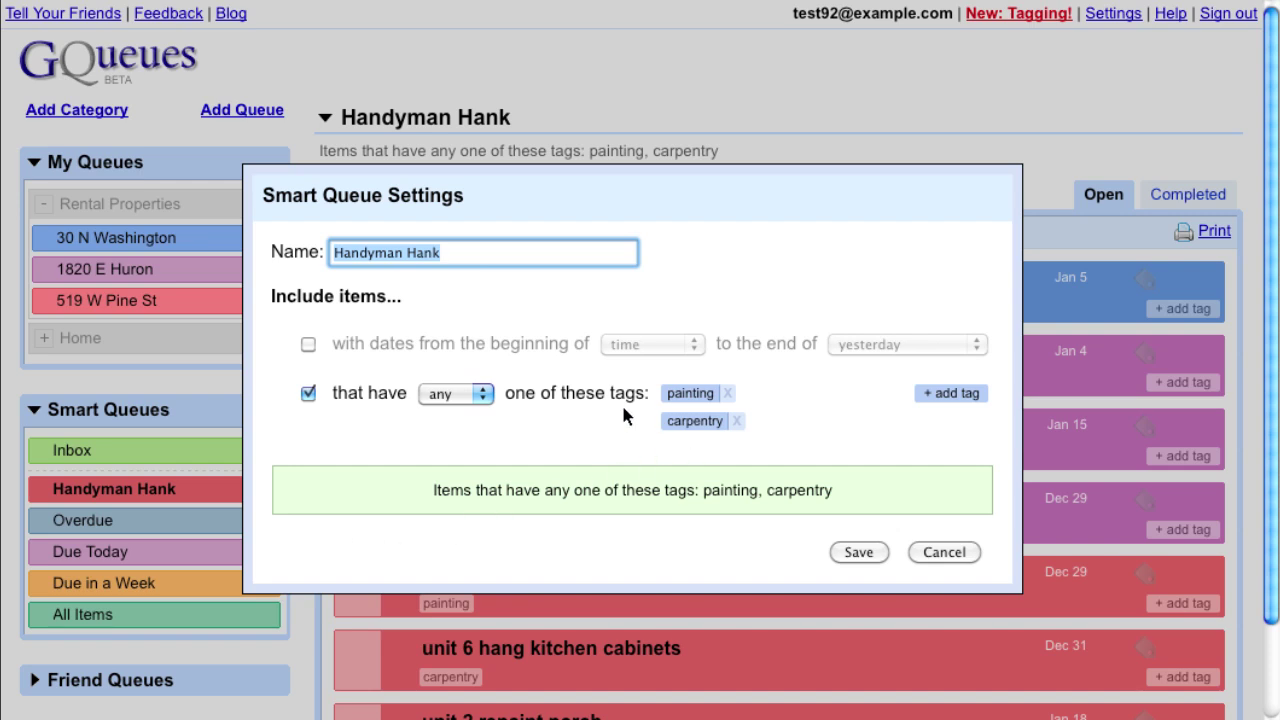
{"action": "left_click", "coordinate": [309, 344]}
{"action": "left_click", "coordinate": [690, 344]}
{"action": "left_click", "coordinate": [665, 383]}
{"action": "left_click", "coordinate": [886, 341]}
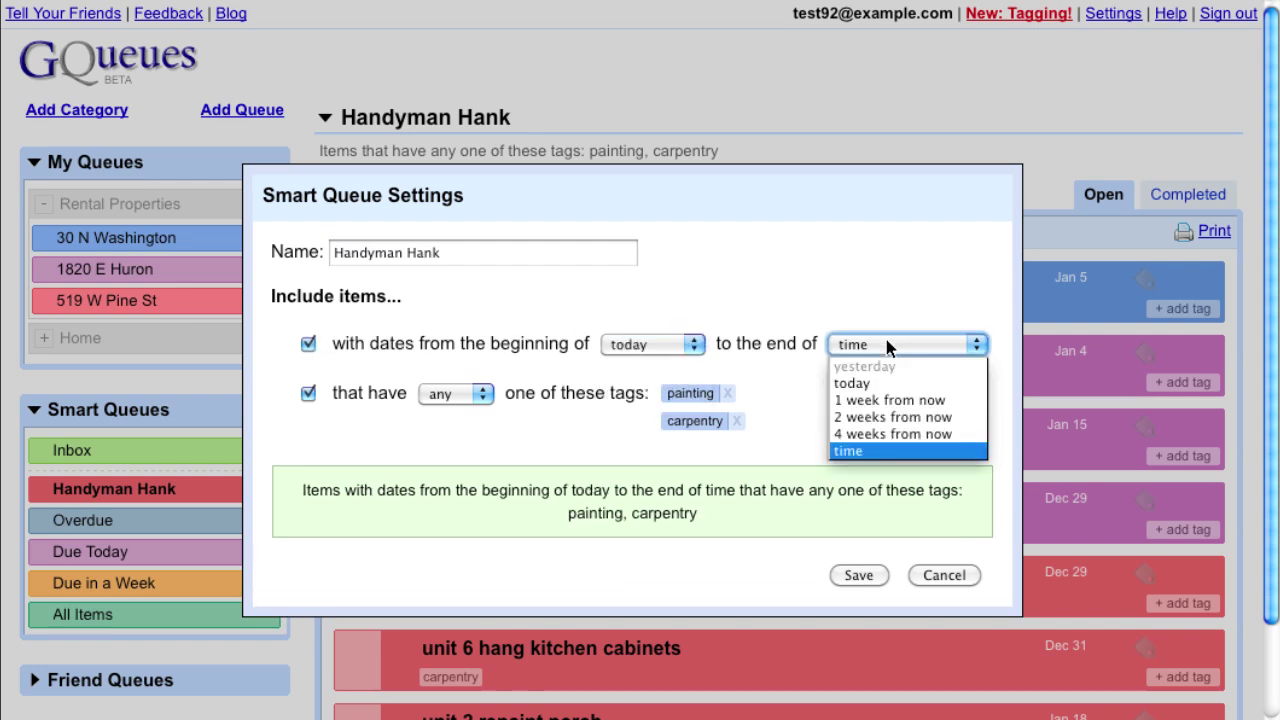
{"action": "left_click", "coordinate": [899, 398]}
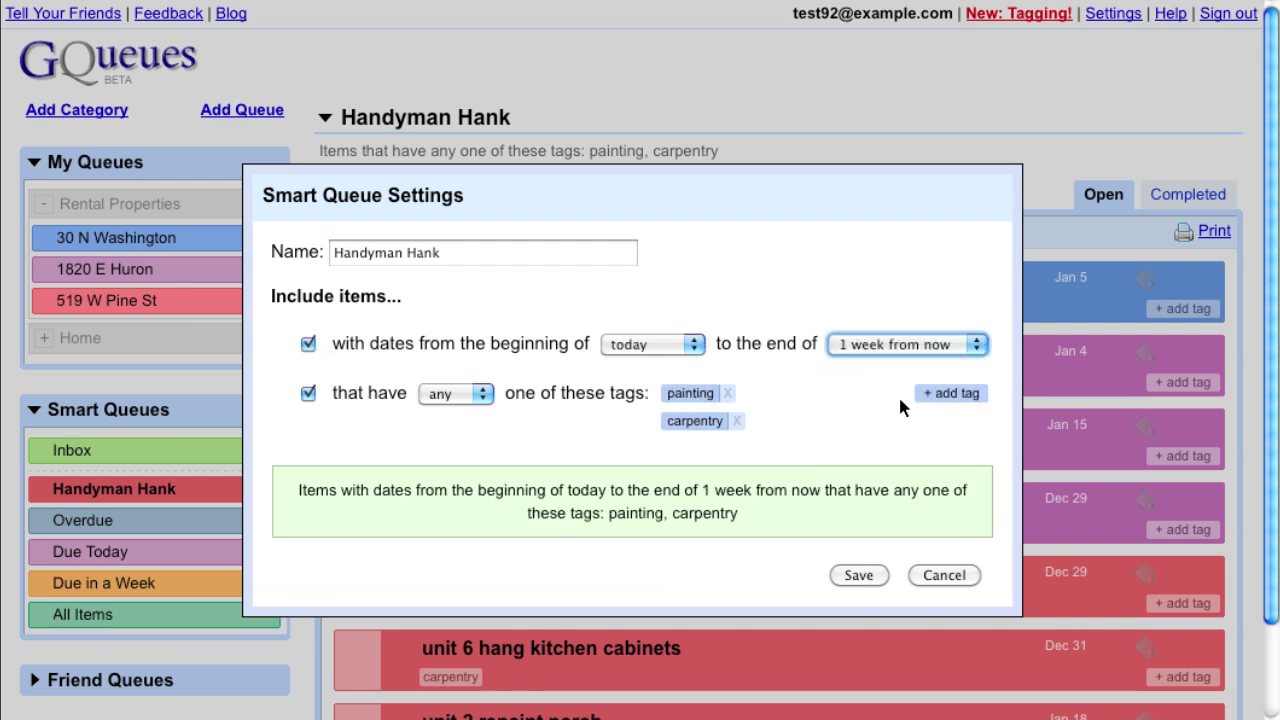
{"action": "left_click", "coordinate": [860, 578]}
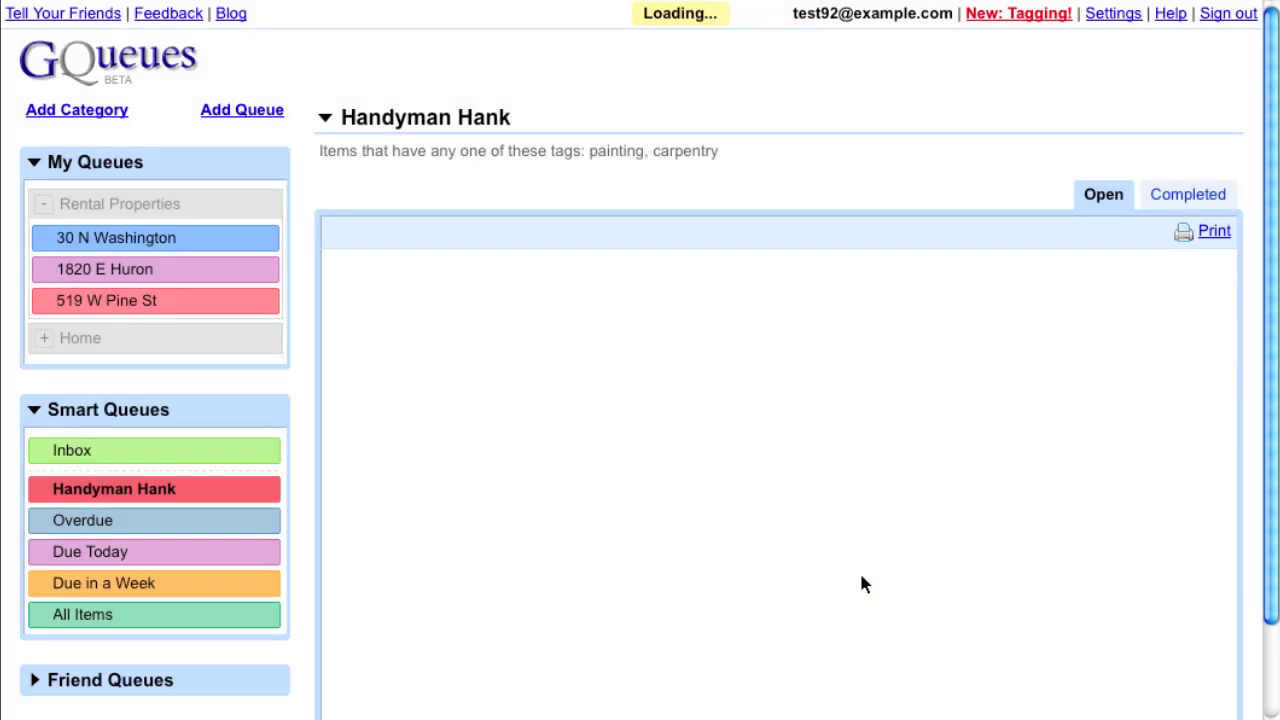